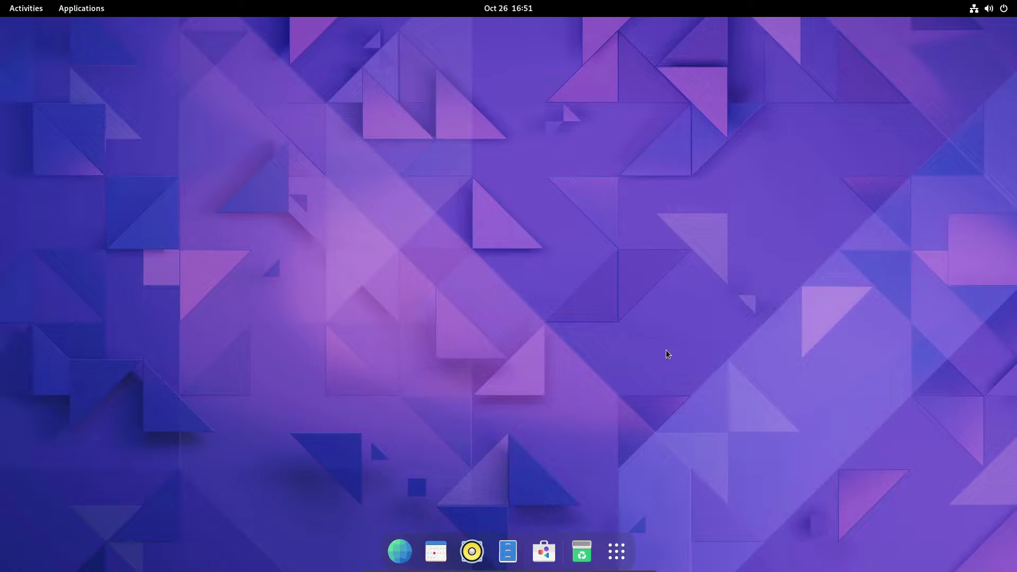
Launch Terminal from the GNOME Show Applications grid.
click(627, 541)
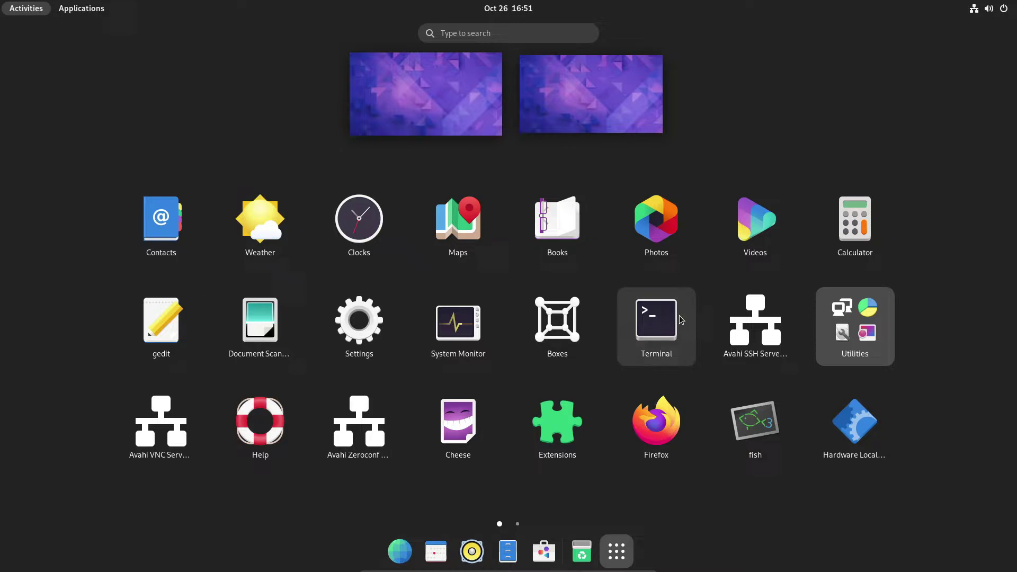
click(657, 322)
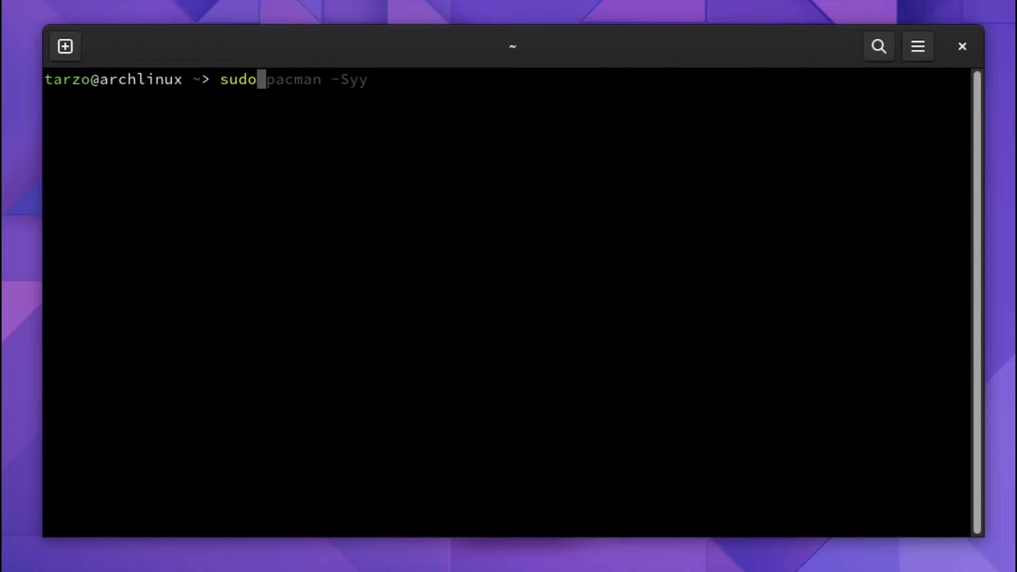
Force-sync the pacman databases with sudo pacman -Syy, entering the password.
key(Right)
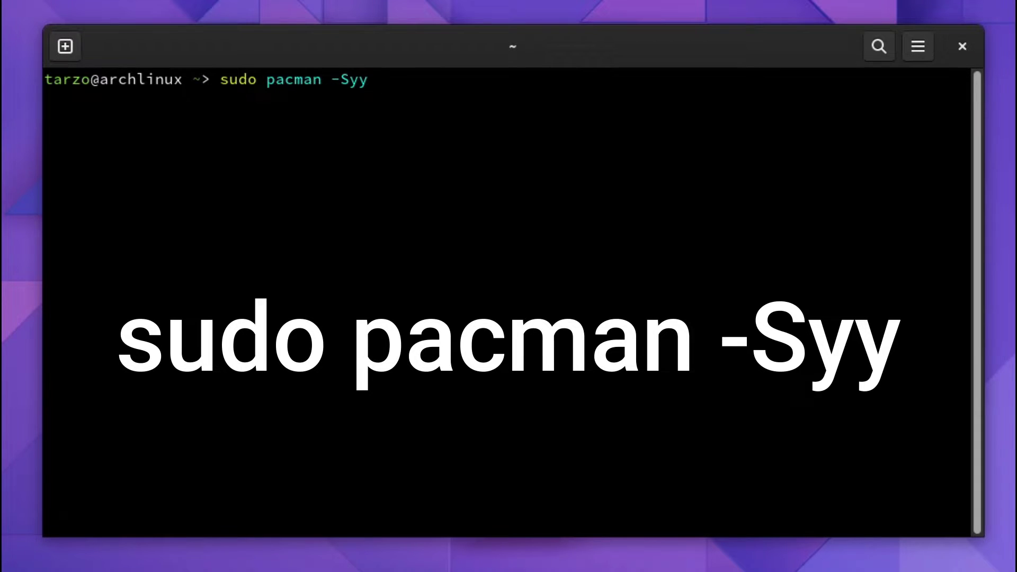
key(Return)
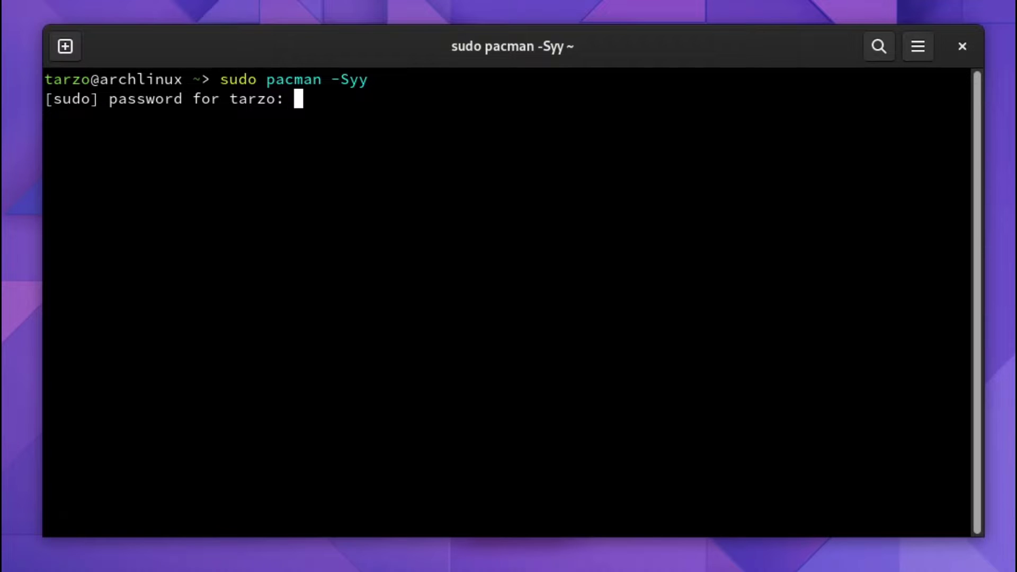
key(Return)
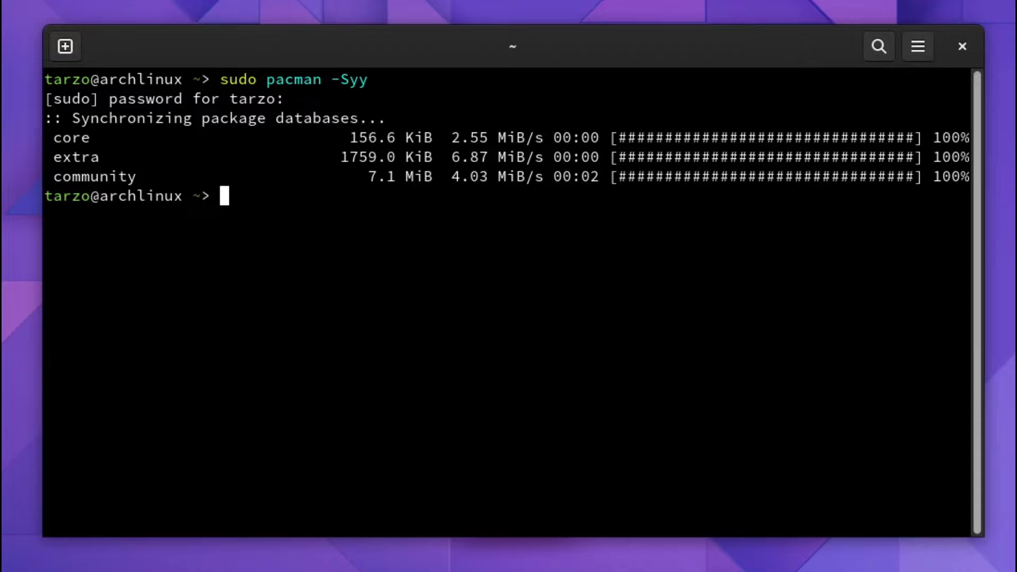
text(c)
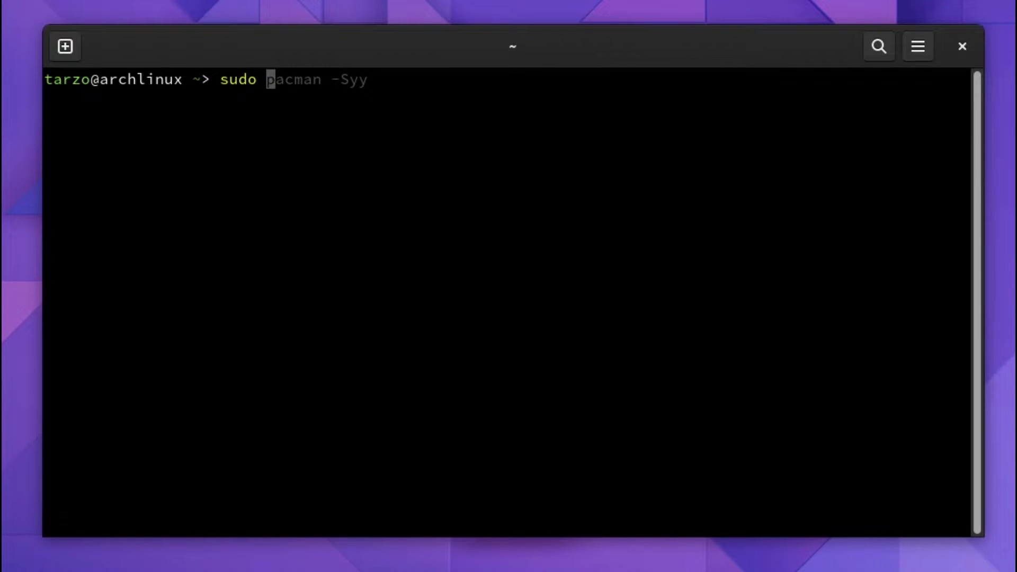
text(pacman -S pip)
Install the code package via sudo pacman -S code, giving the password and confirming Y.
key(BackSpace)
key(BackSpace)
key(BackSpace)
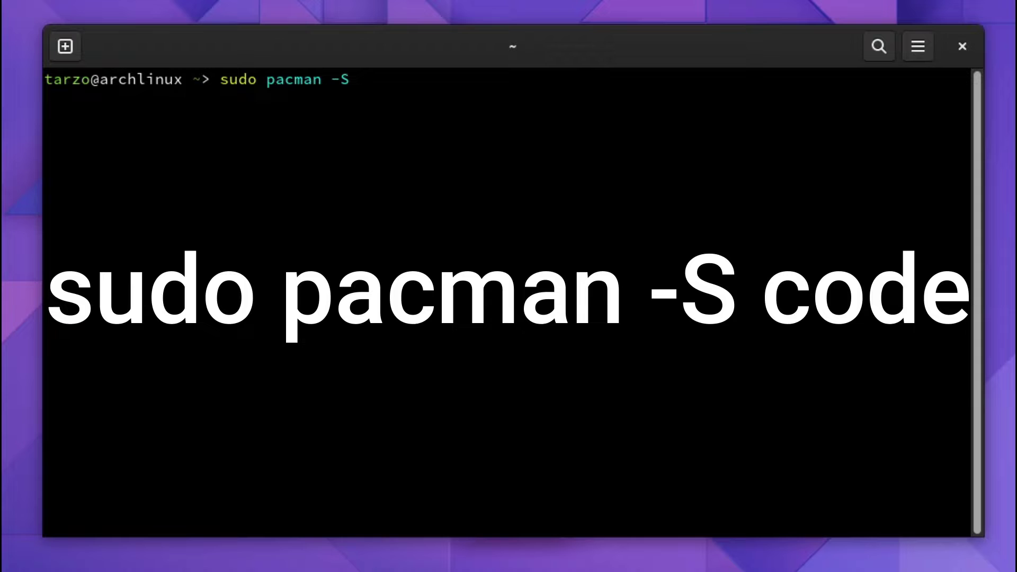
text(code)
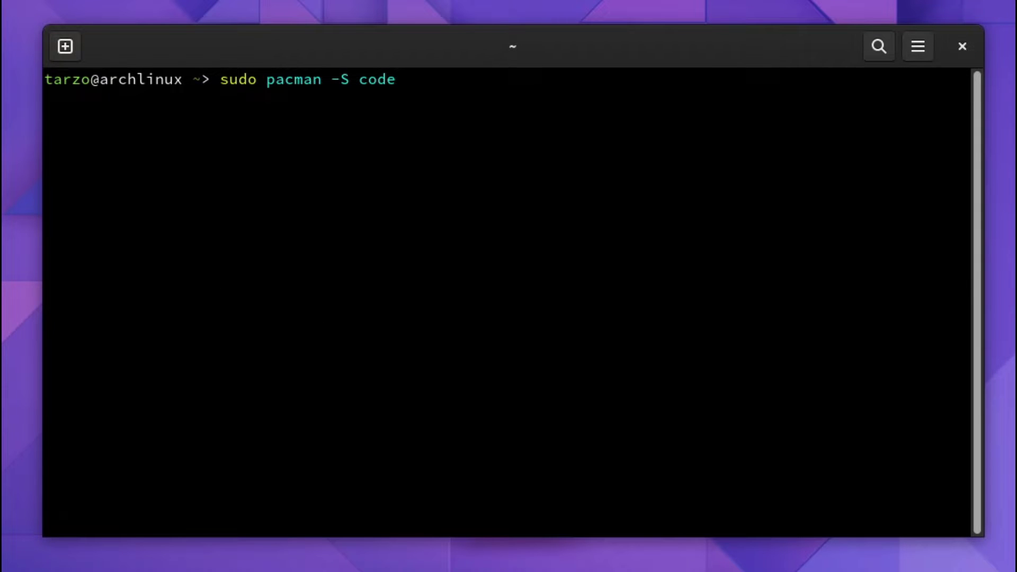
key(Return)
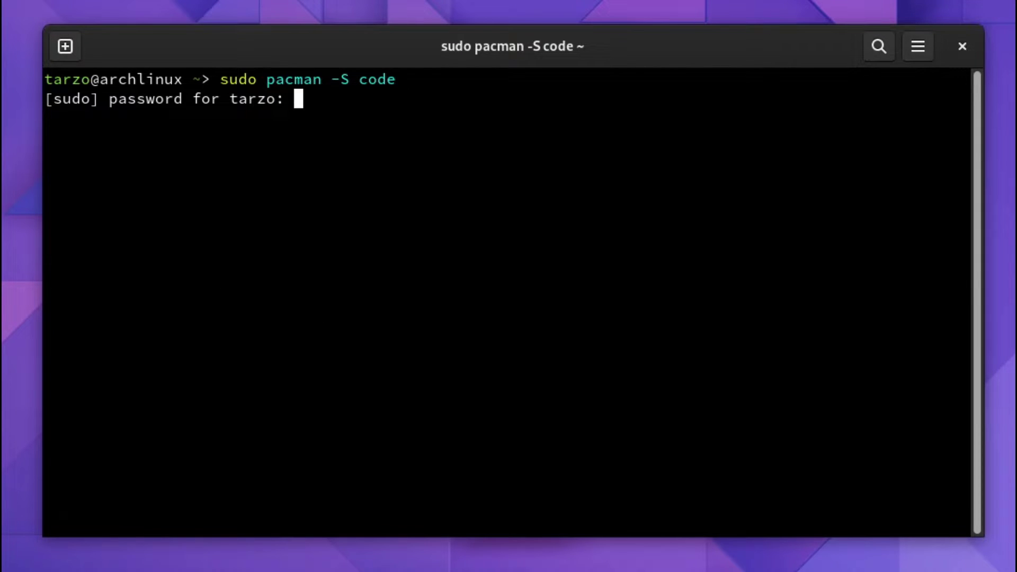
key(Return)
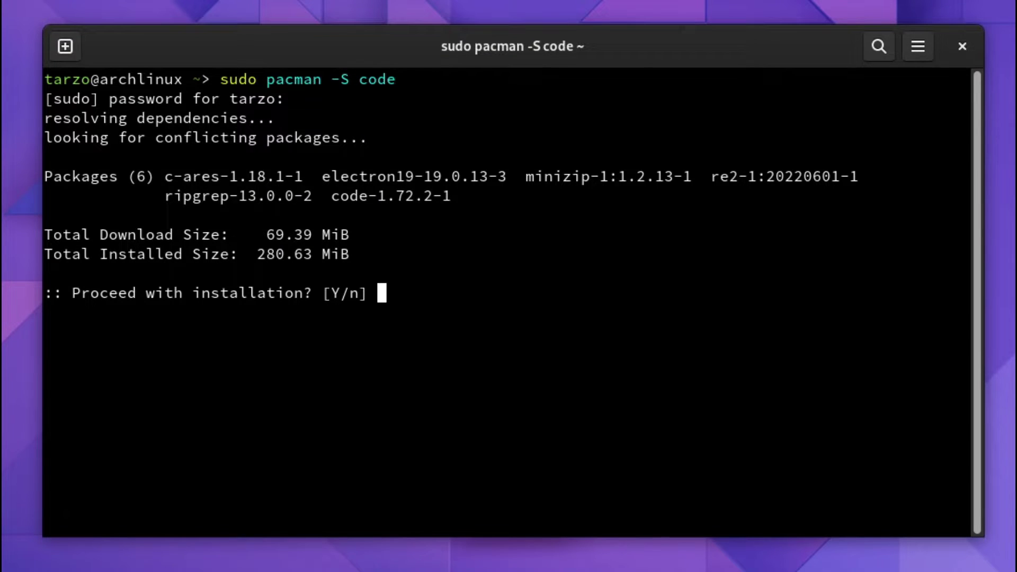
text(Y)
key(Return)
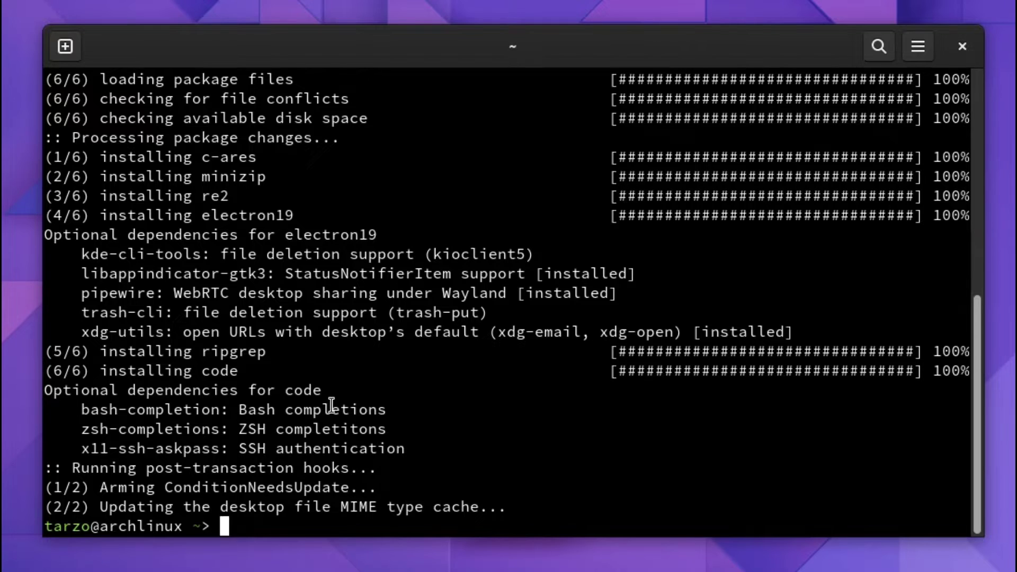
text(clw)
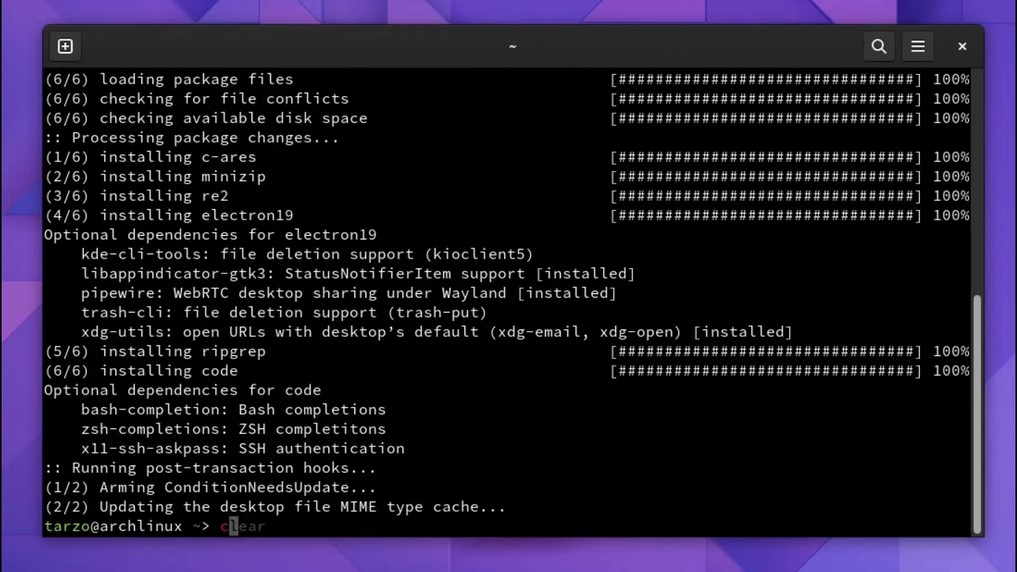
Clear the terminal, type code, and confirm Code - OSS appears in the app grid.
key(BackSpace)
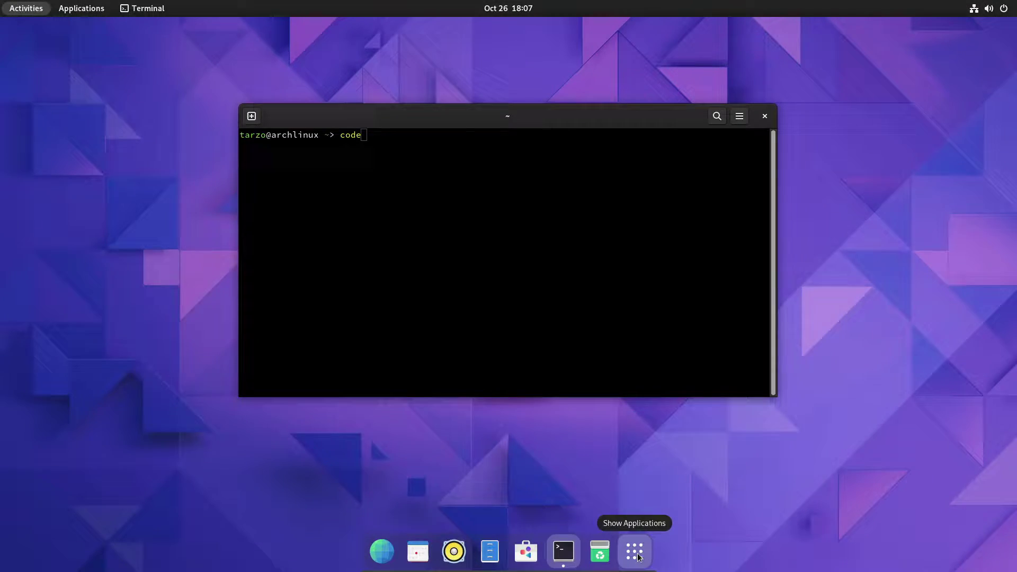
click(634, 552)
scroll(733, 413, down, 1)
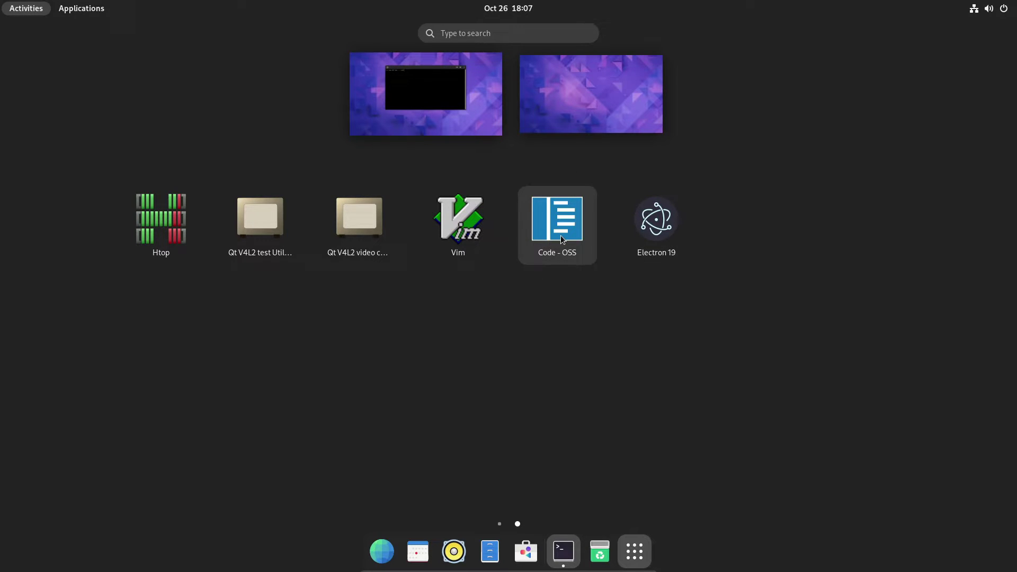
click(635, 550)
text(code)
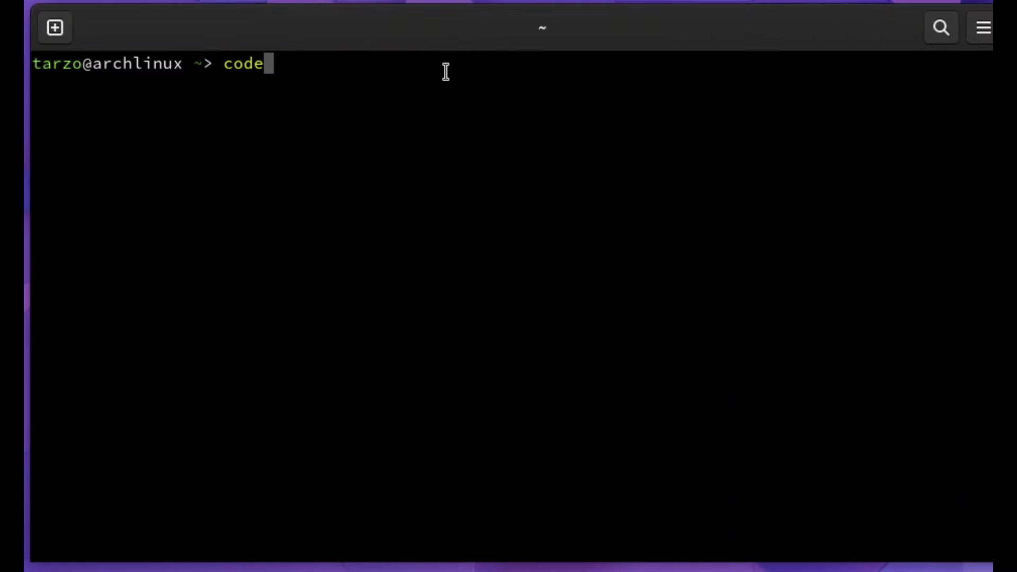
Run code, inspect the missing libicui18n.so.72 library error, then clear the screen.
key(Return)
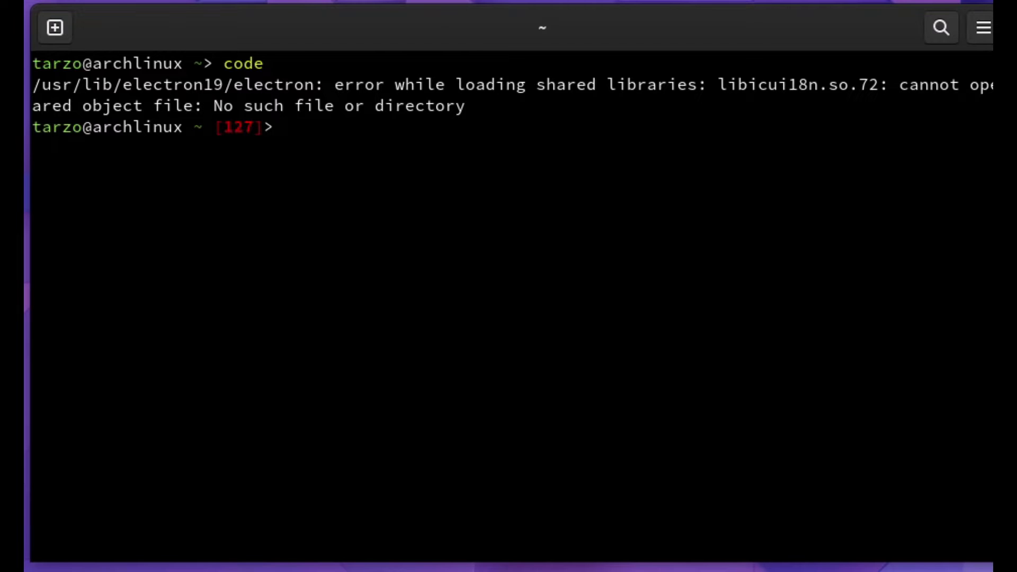
drag(38, 84, 239, 84)
click(375, 89)
drag(386, 85, 717, 84)
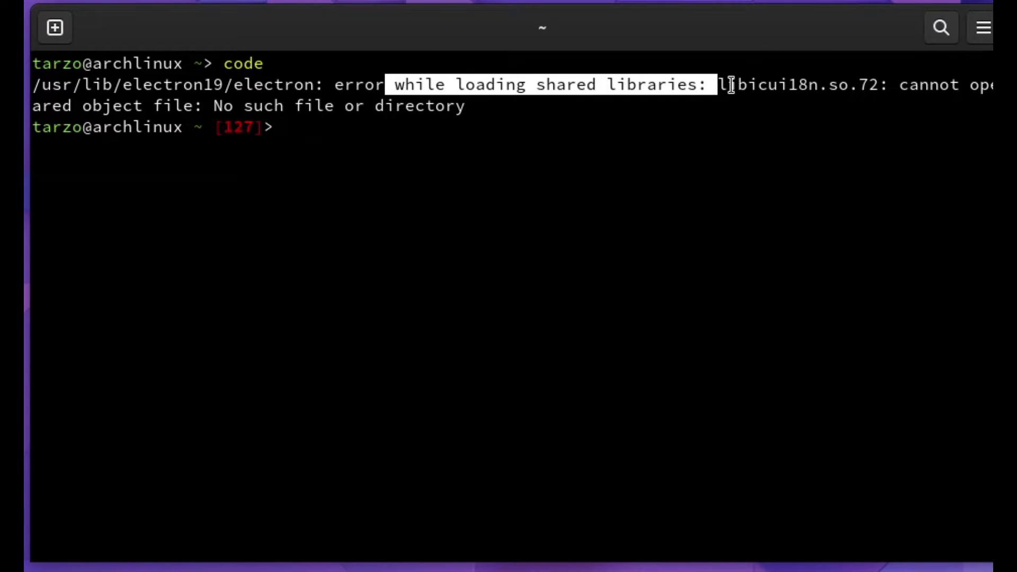
click(730, 84)
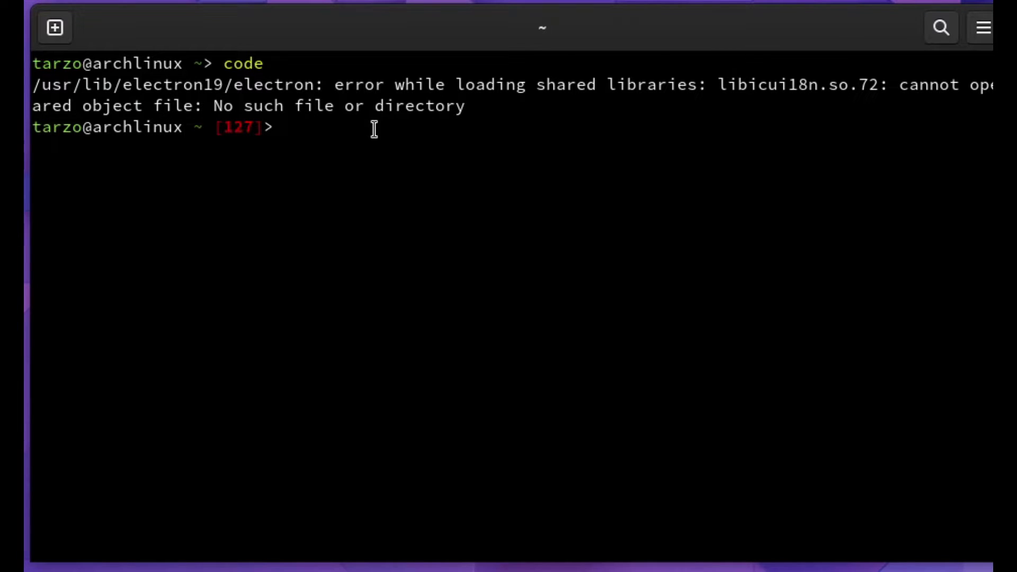
text(cl)
text(ear)
key(Return)
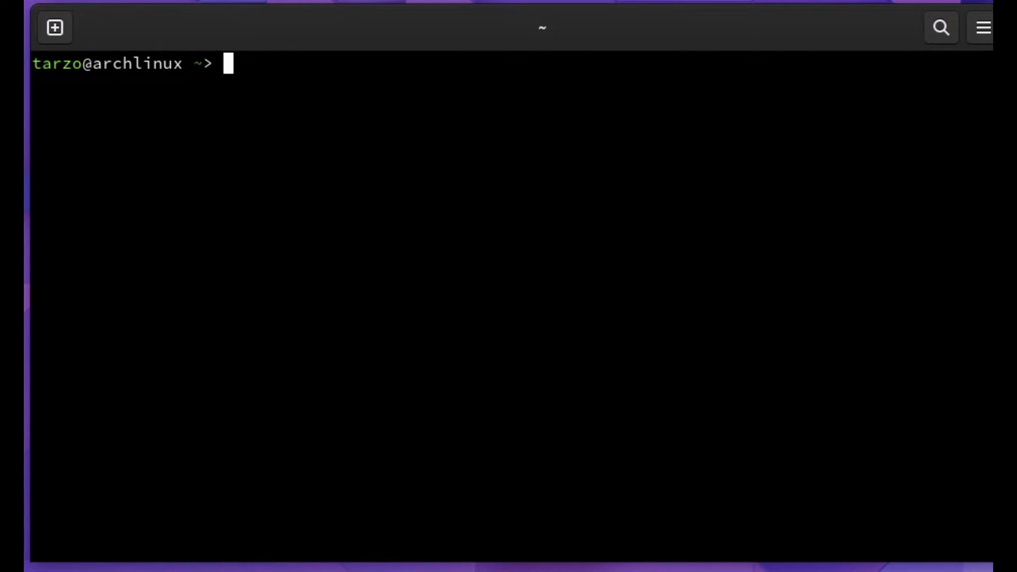
text(sudo)
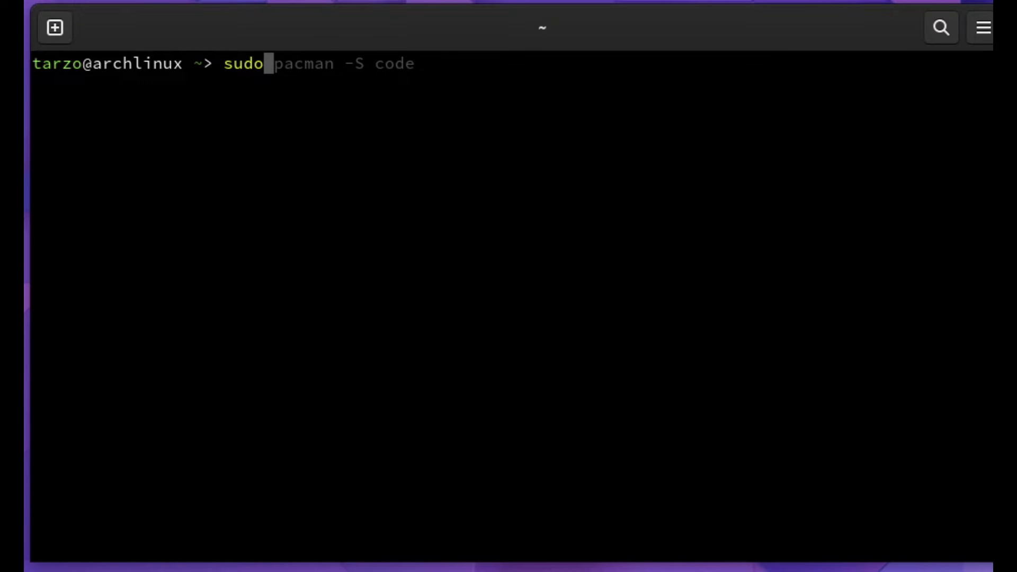
text( pac)
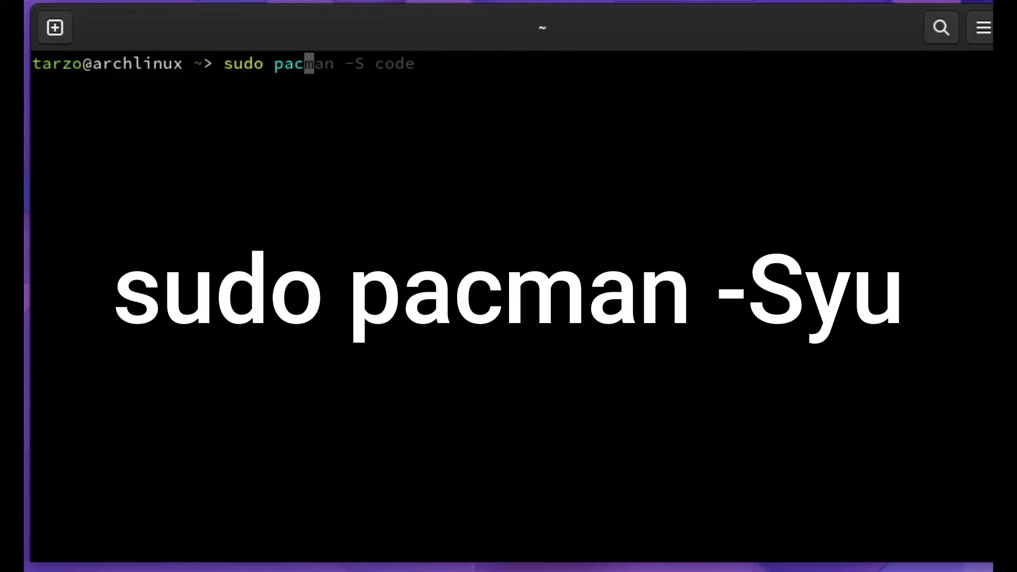
text(man)
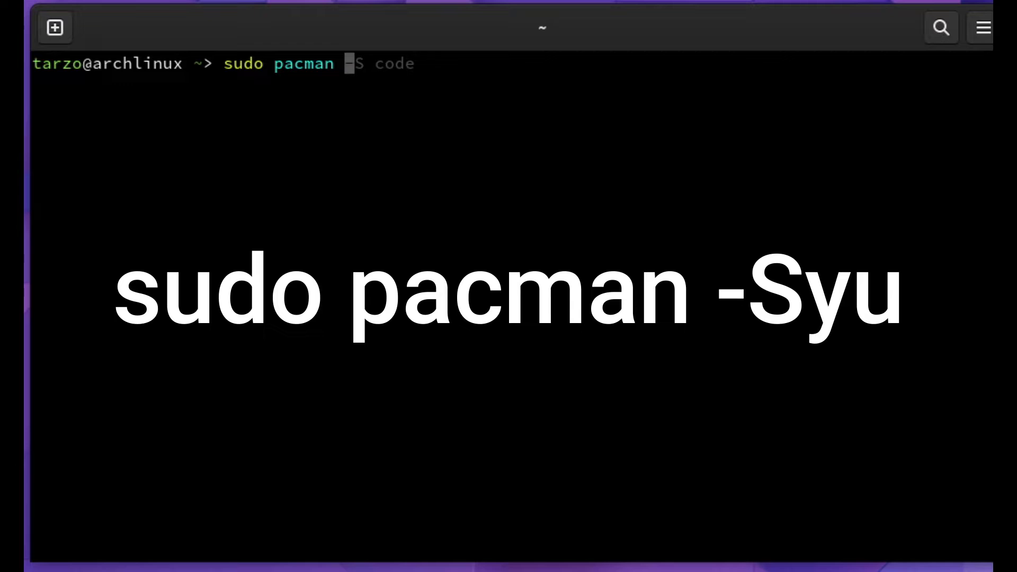
text( -)
text(Syu)
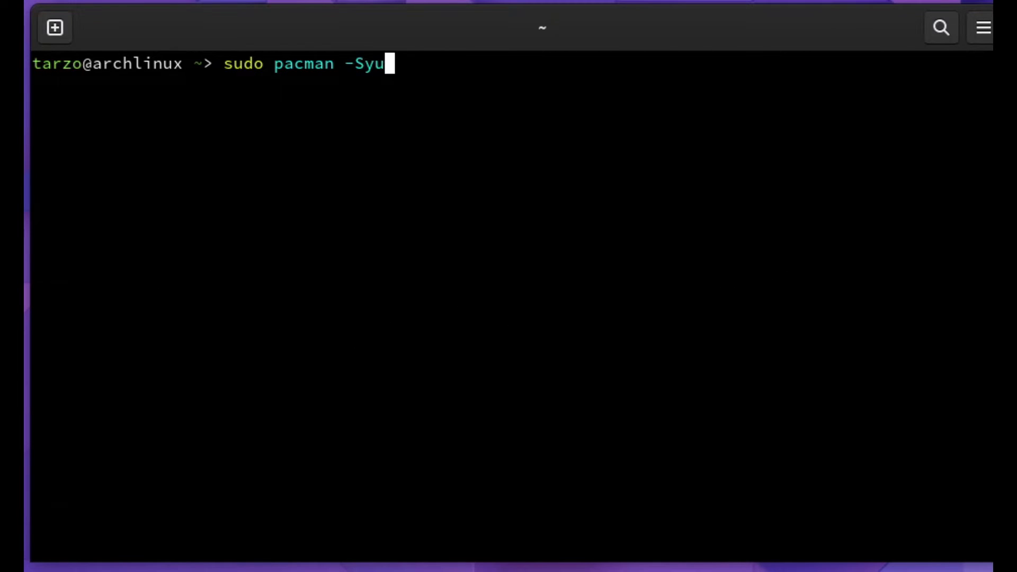
Start a full system upgrade with sudo pacman -Syu and confirm installing the 101 packages.
key(BackSpace)
text(y)
key(BackSpace)
text(u)
key(Return)
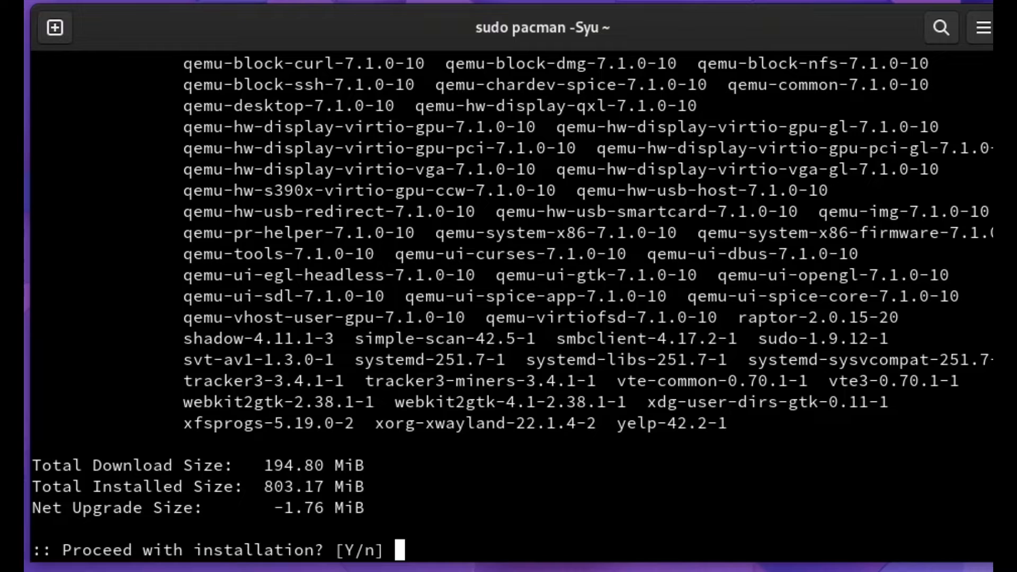
text(Y)
key(Return)
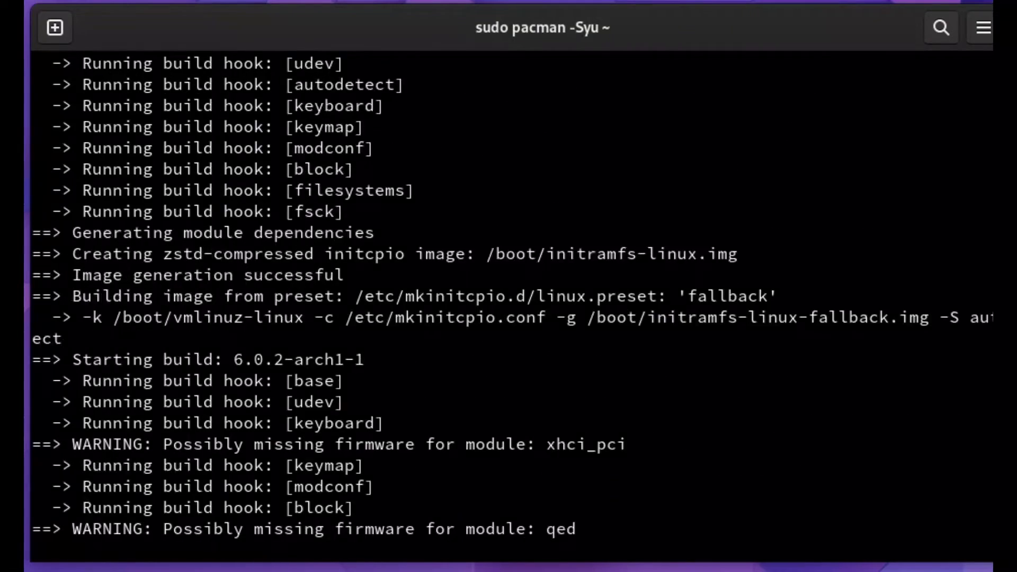
text(clear)
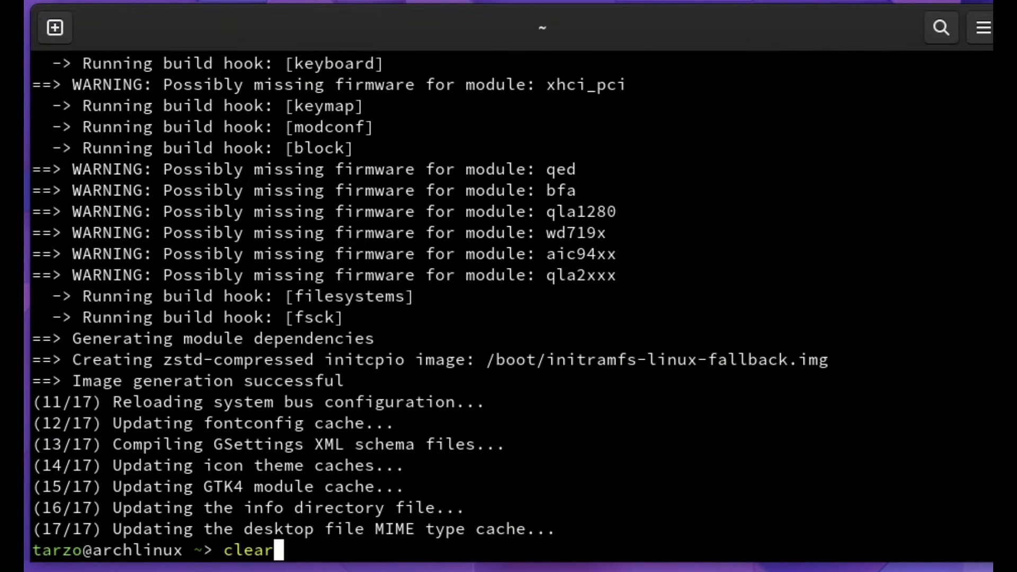
Clear the terminal after the upgrade and restart the machine with reboot.
key(Return)
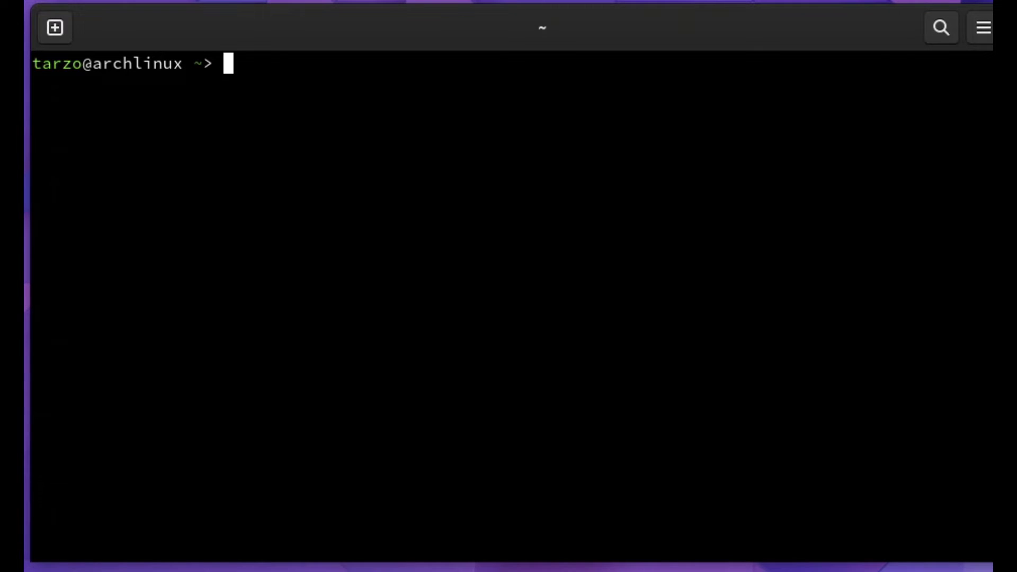
text(reo)
key(BackSpace)
text(bo)
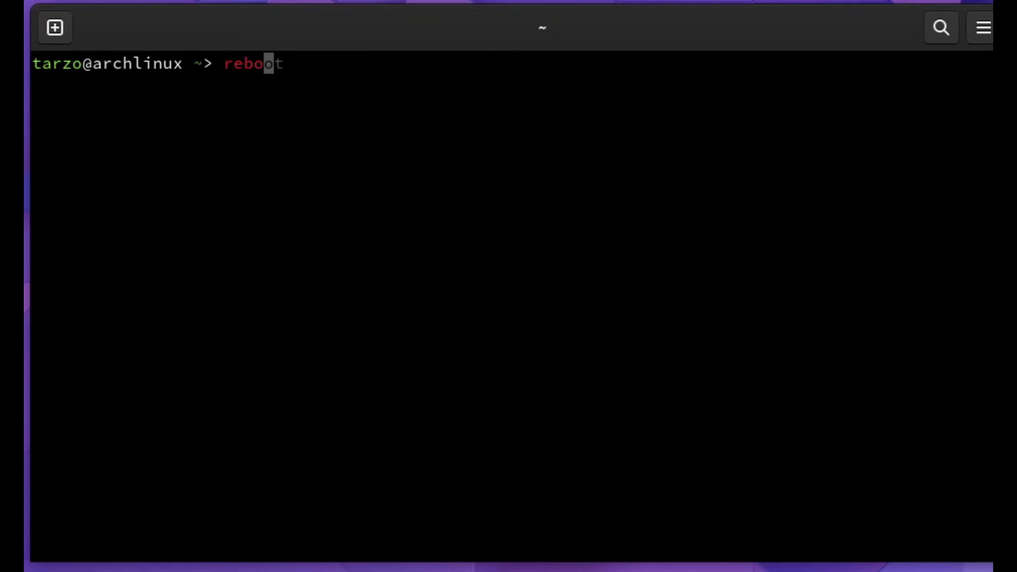
text(ot)
key(Return)
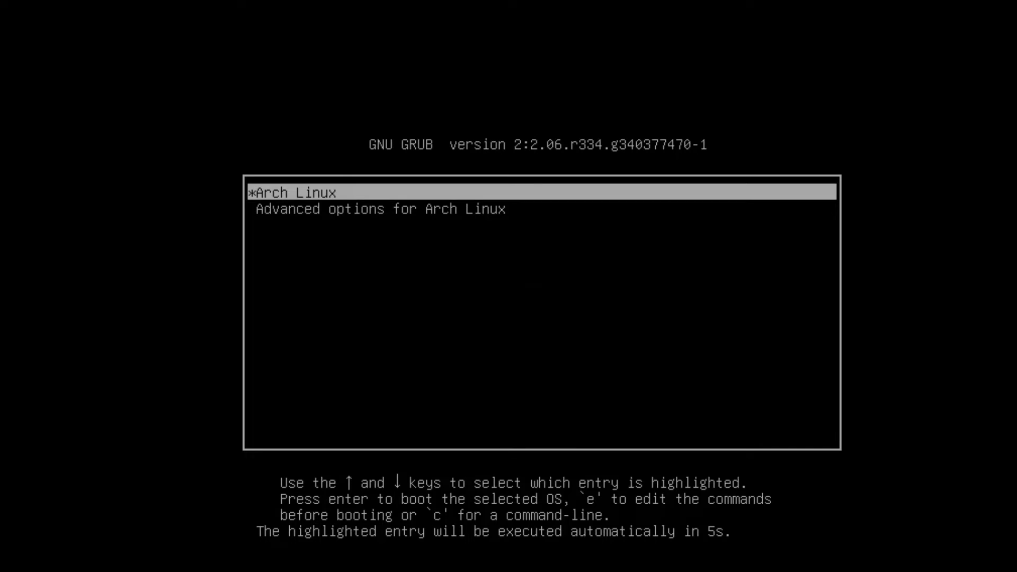
Boot Arch Linux from the GRUB menu.
key(Return)
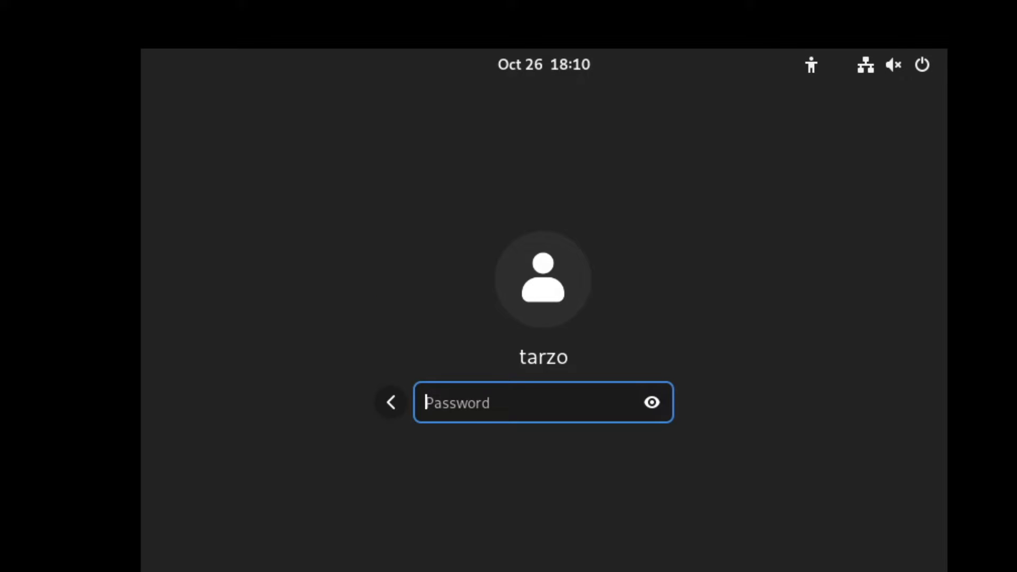
text(•••••)
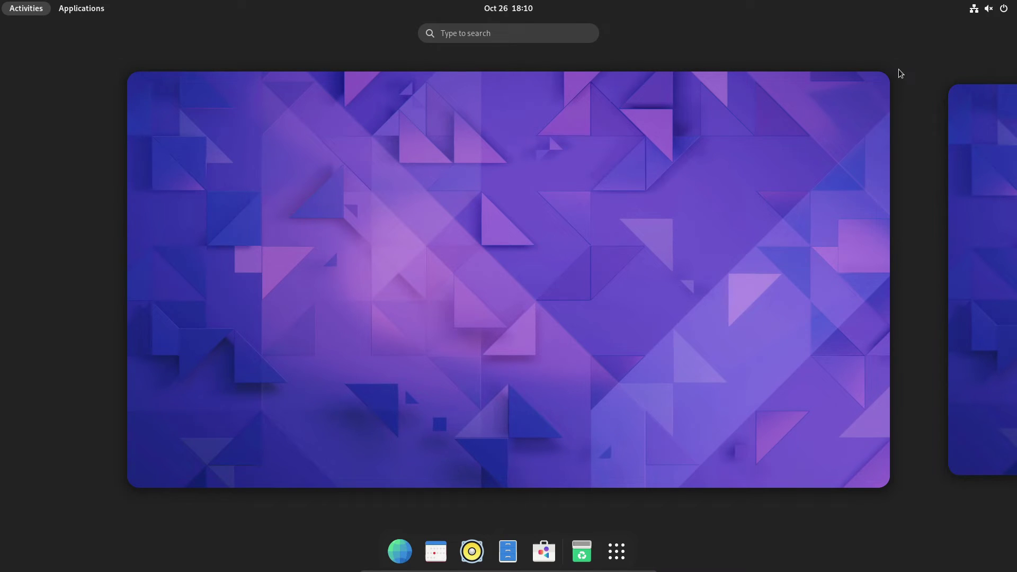
Leave the Activities overview and launch Terminal from the app grid.
click(822, 204)
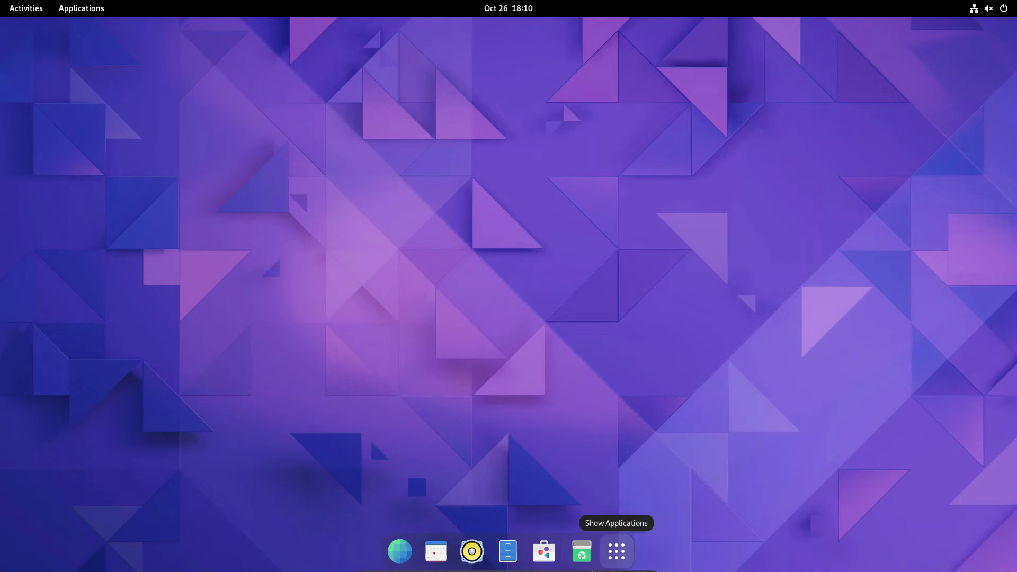
click(617, 551)
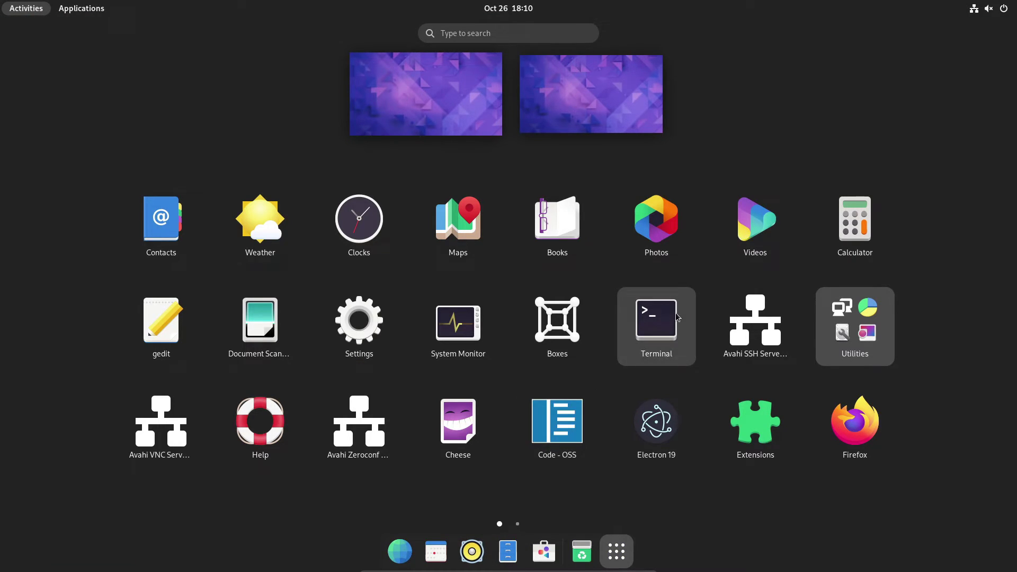
click(657, 324)
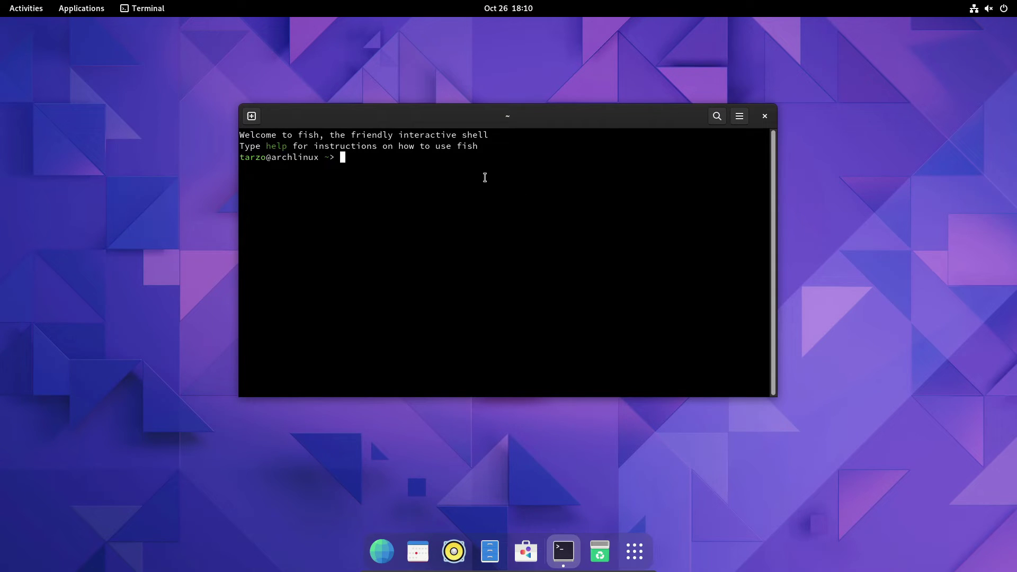
text(clear)
Clear the screen and run code to start Code - OSS.
key(Return)
text(code)
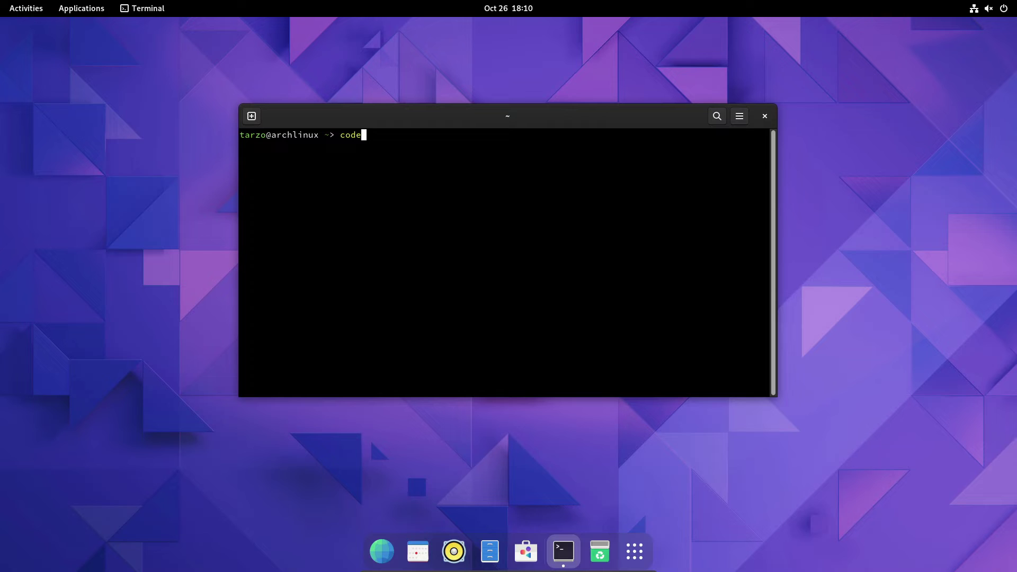
key(Return)
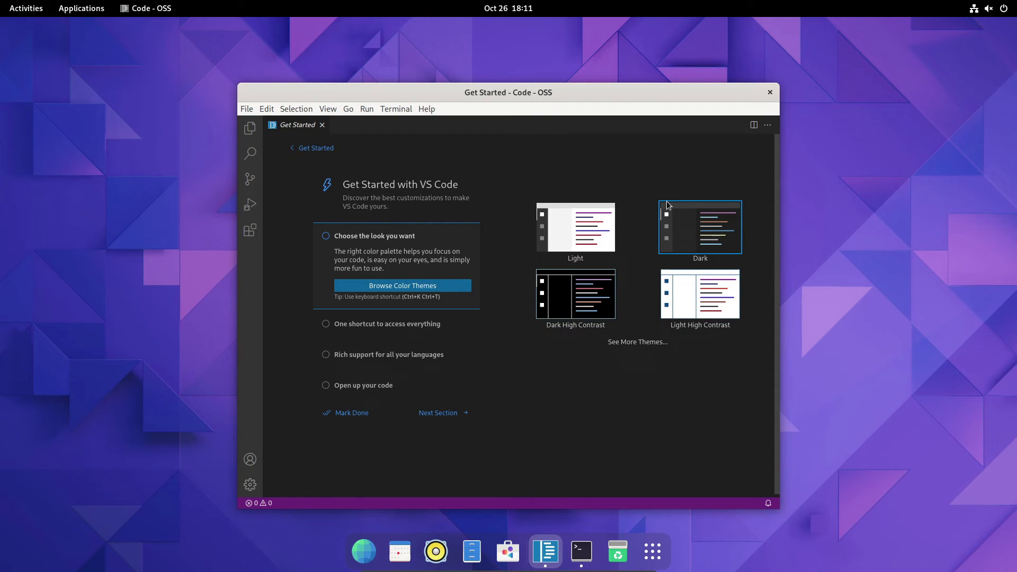
Open the Desktop folder from the Explorer and trust its authors.
click(695, 248)
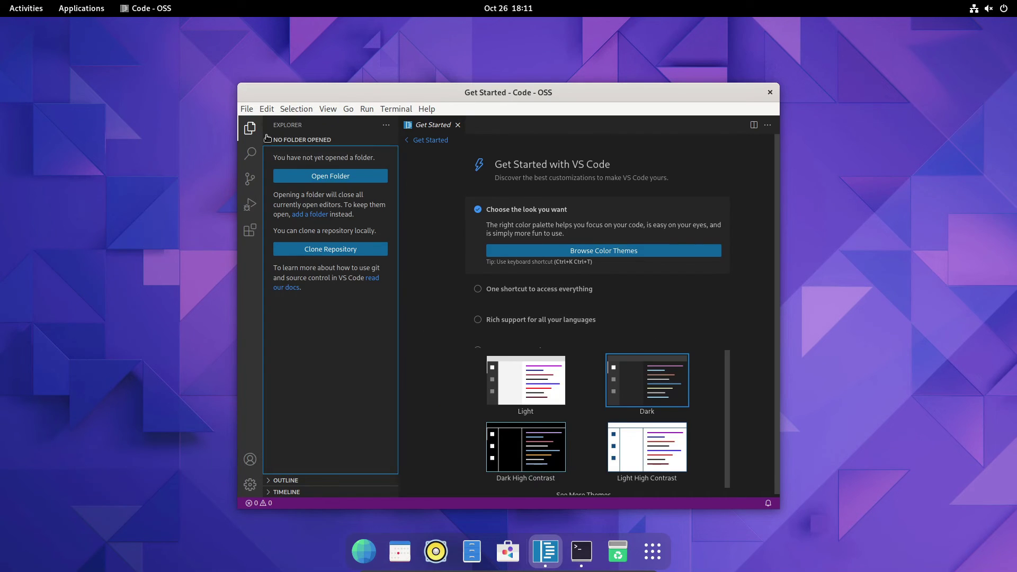
click(324, 179)
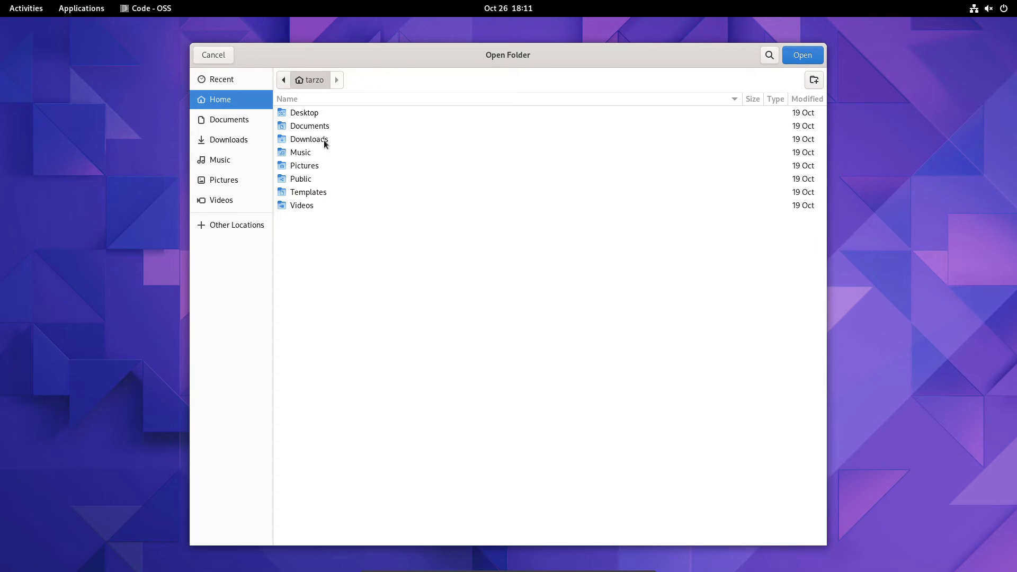
click(308, 114)
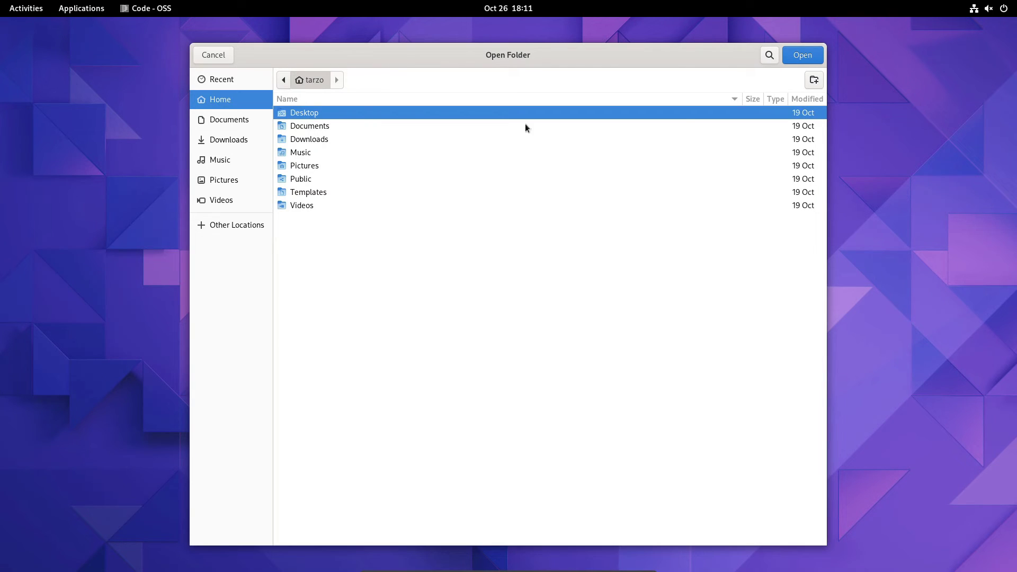
click(809, 57)
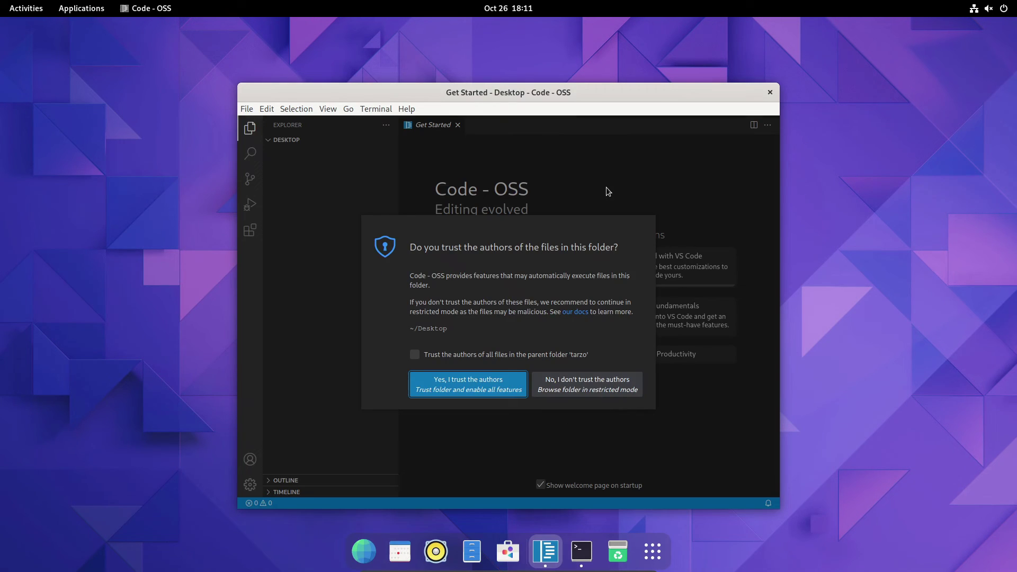
click(445, 378)
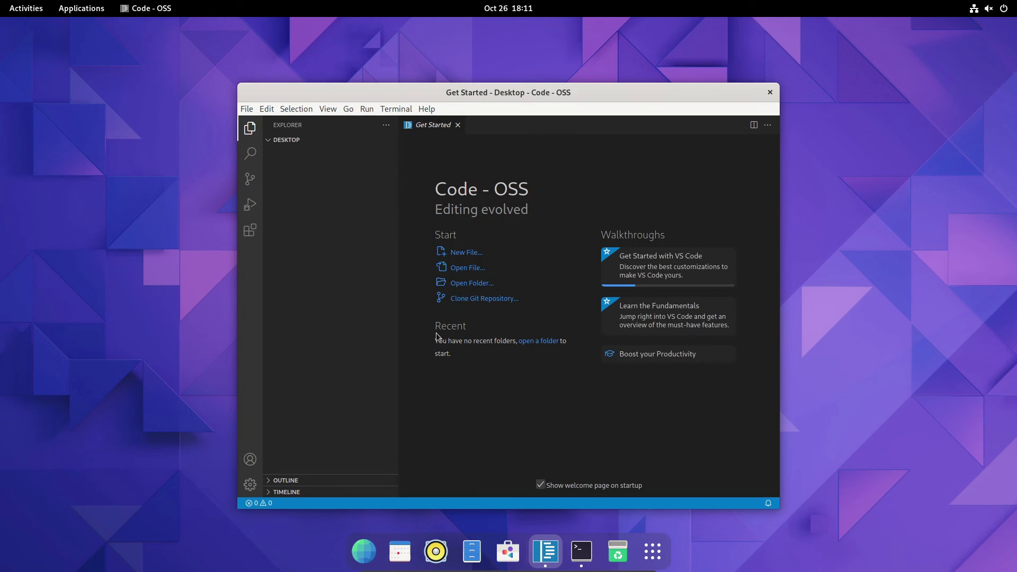
Create a new plain-text Untitled file, then close it without keeping it.
click(476, 251)
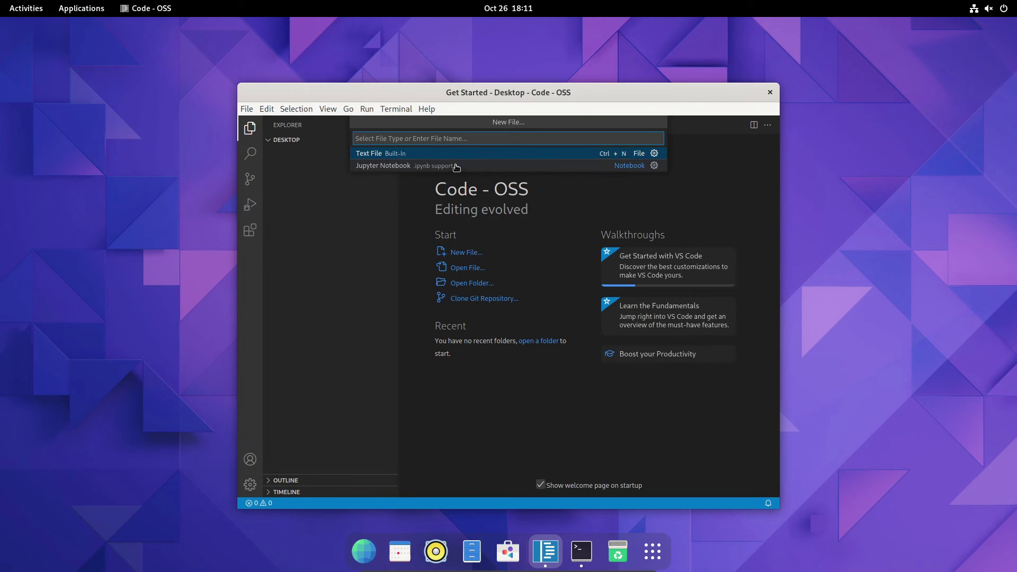
click(448, 154)
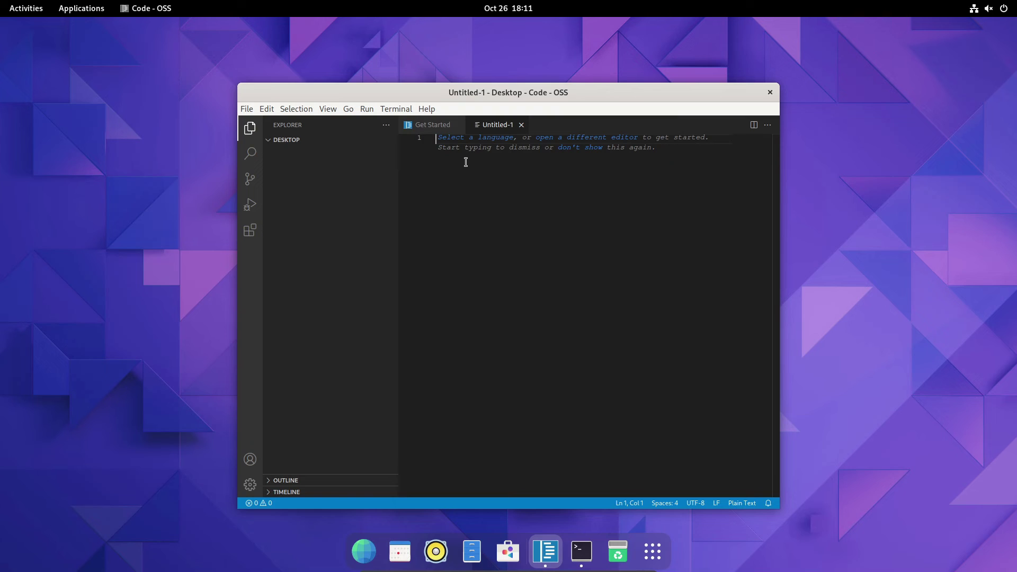
click(520, 126)
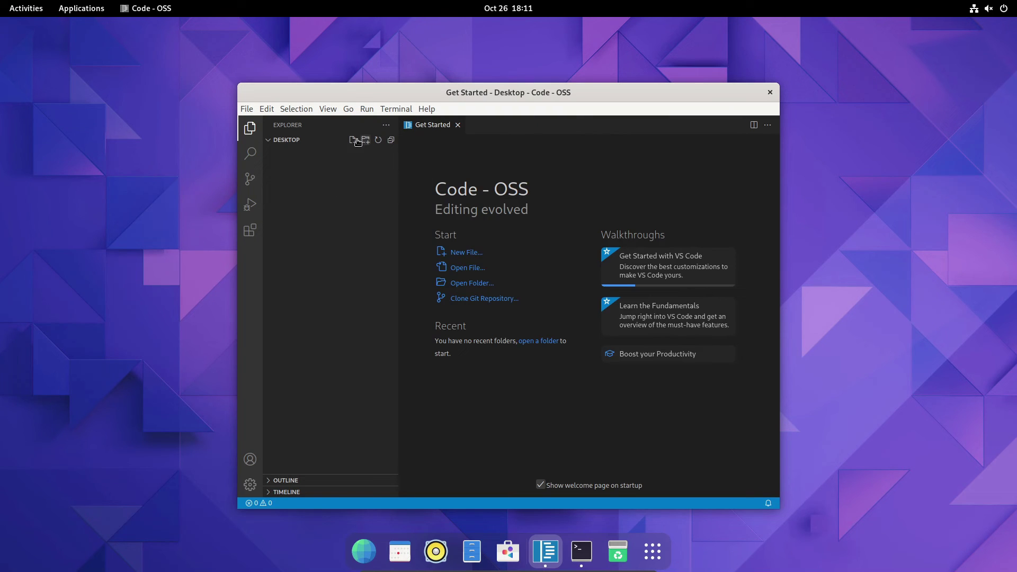
Create test.txt in Desktop containing 'hello yes this is working' and save it.
click(352, 140)
text(test.)
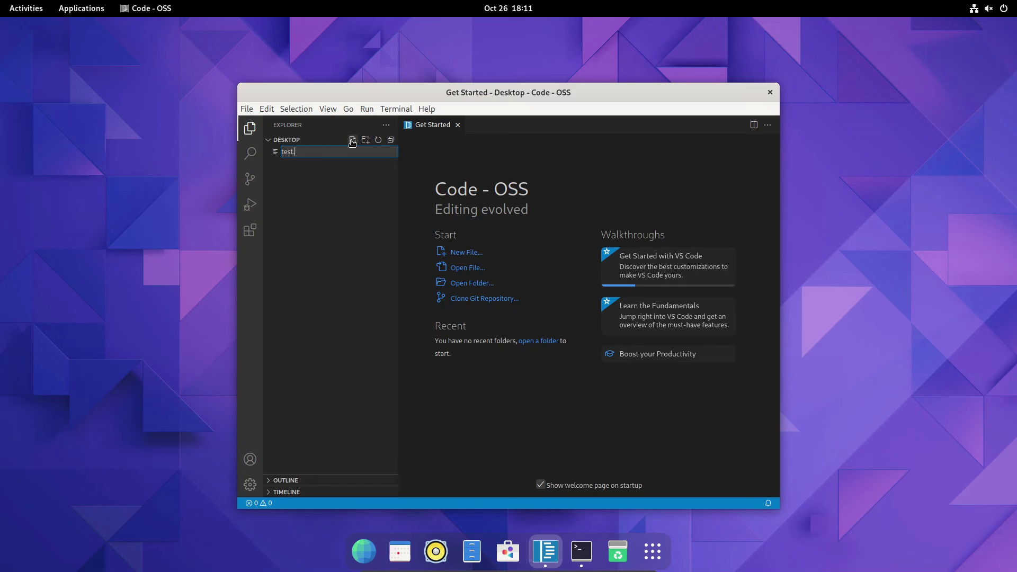
text(txt)
key(Return)
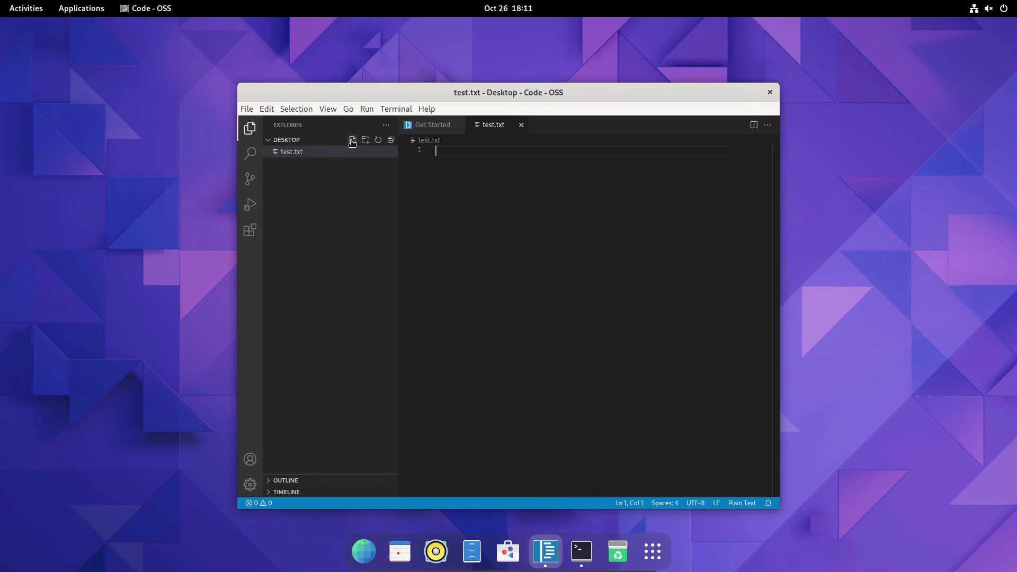
text(h)
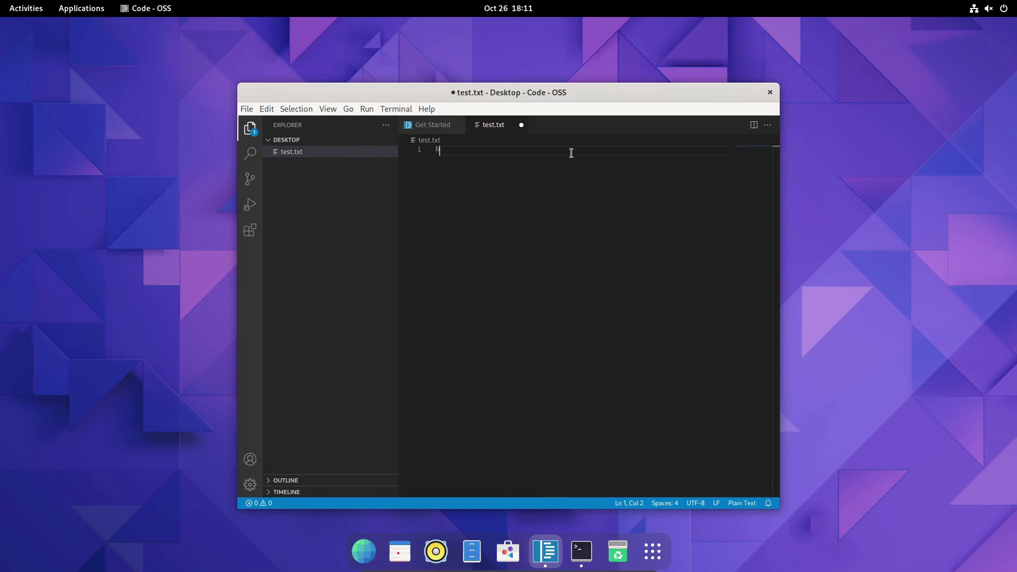
text(ello yes )
text(this is wo)
text(rking)
key(ctrl+s)
Briefly select the word 'working', then open the editor's menu.
double_click(564, 151)
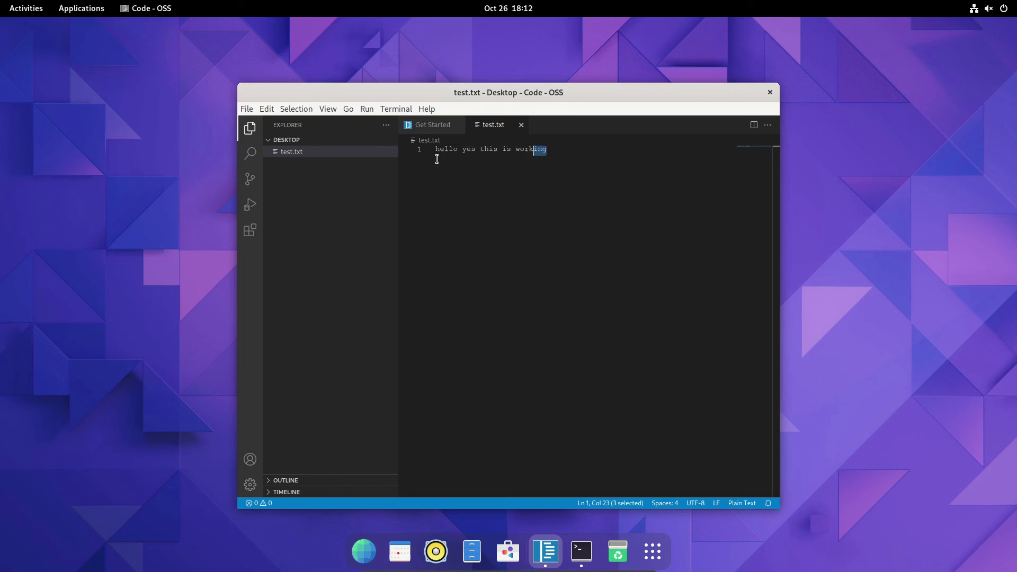
click(565, 153)
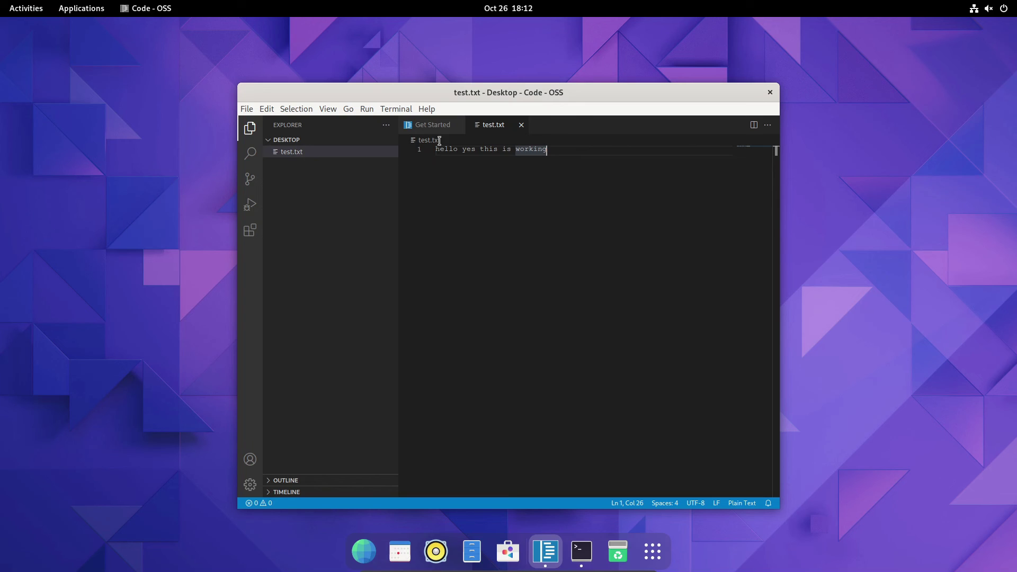
click(252, 110)
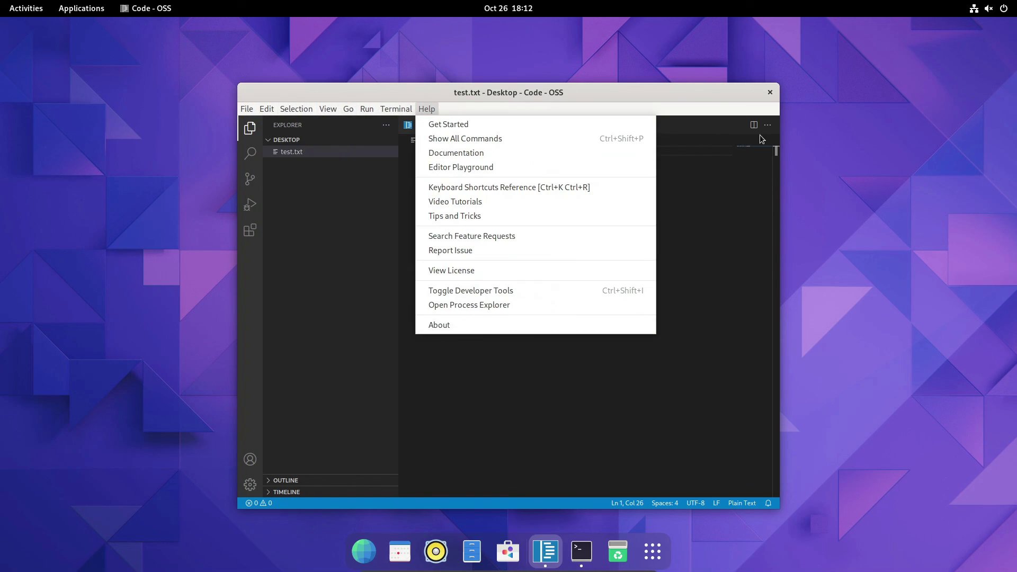
Dismiss the open menu, then close the Code - OSS window and the terminal window.
click(691, 209)
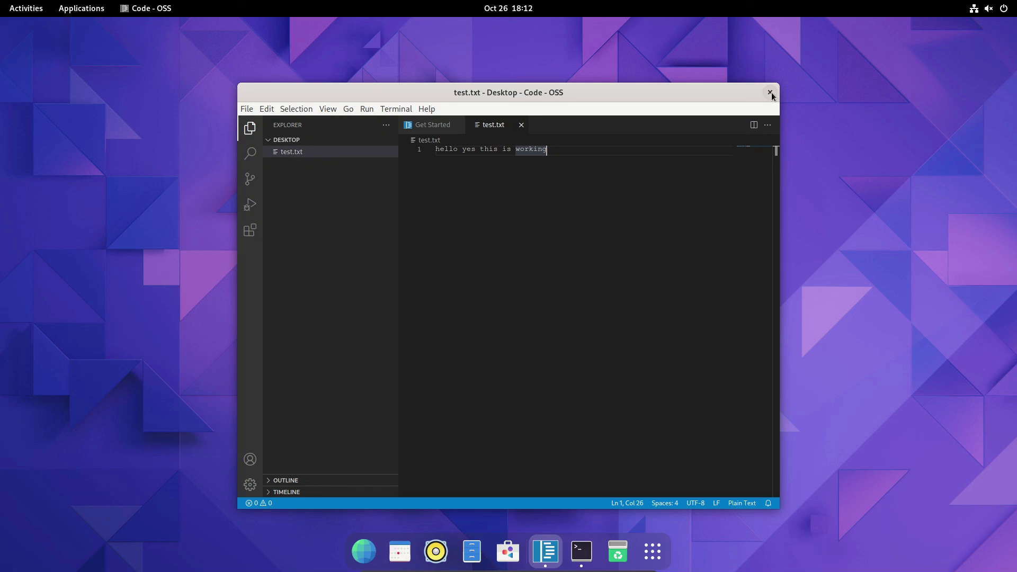
click(770, 94)
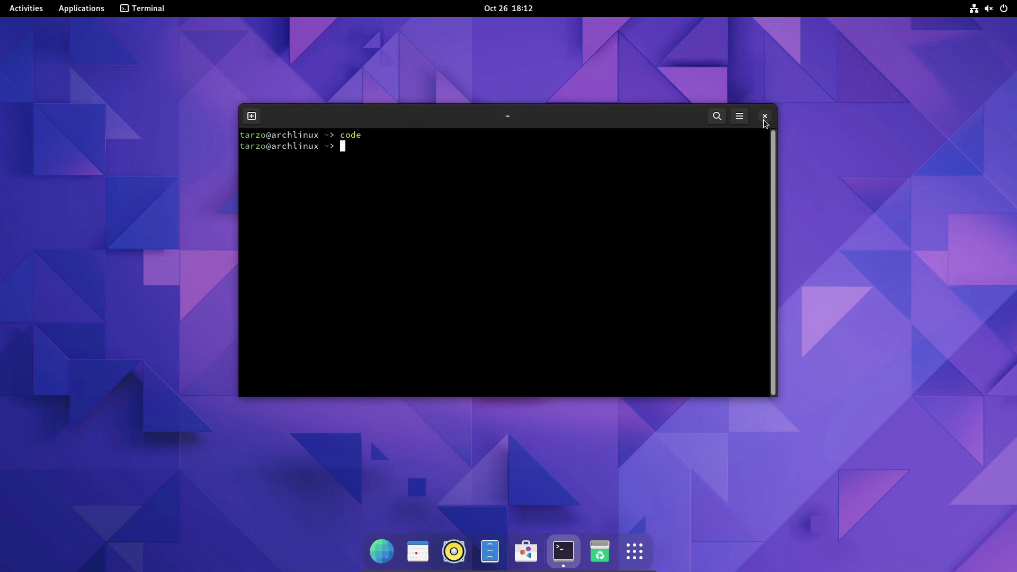
click(765, 117)
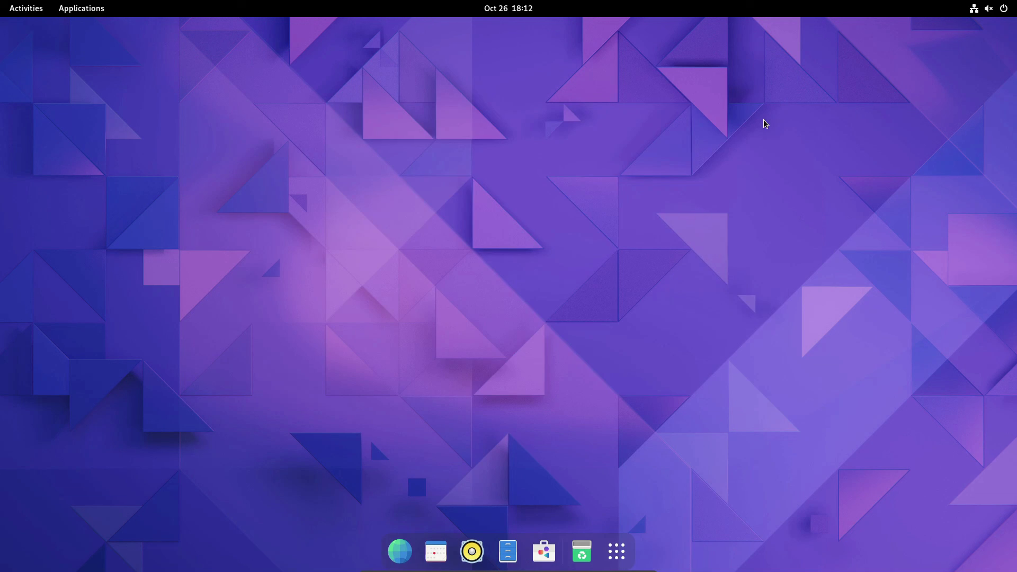